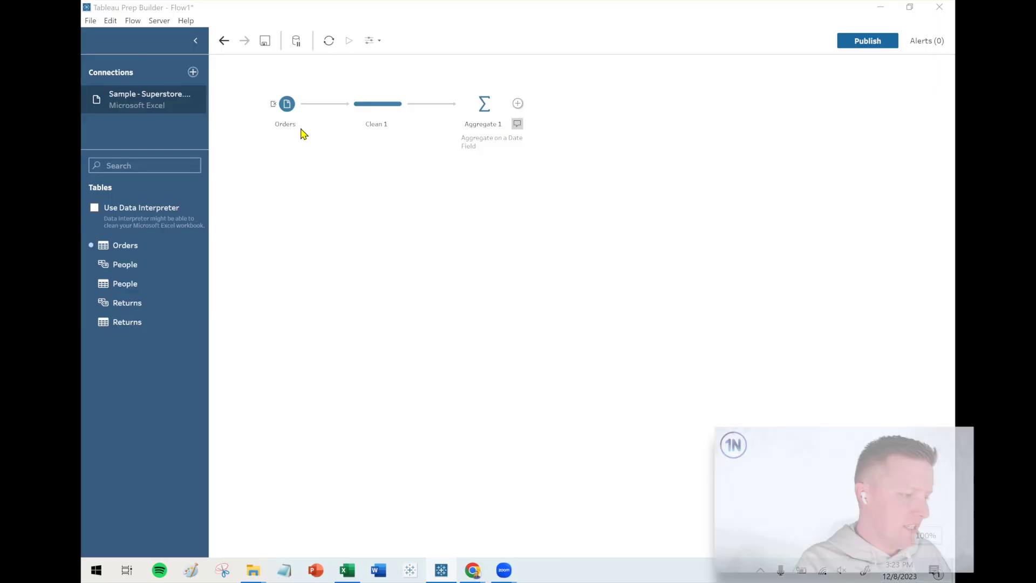
Step: Select the Orders input step to show its settings, with 21 of 22 fields included
left_click(290, 110)
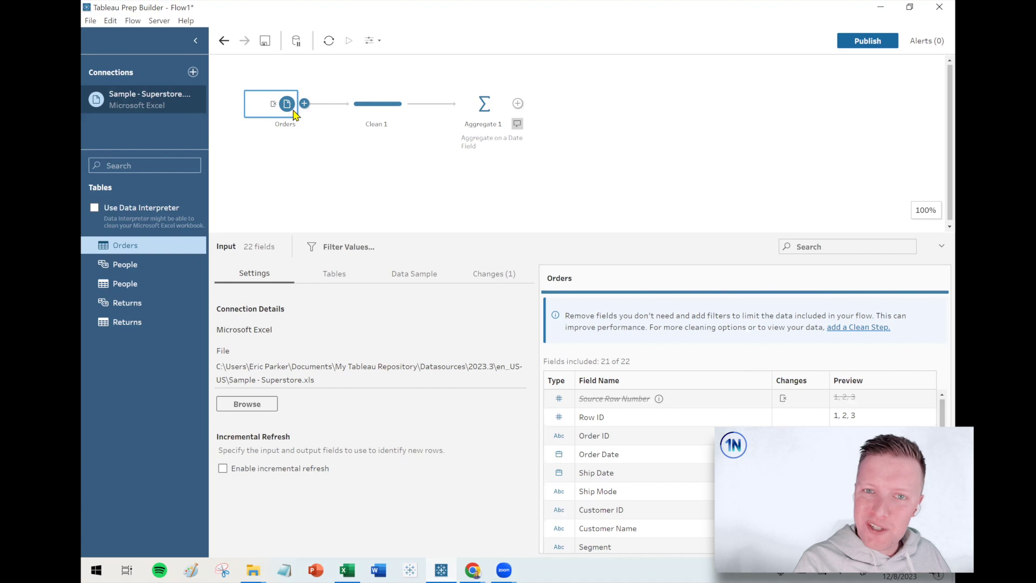
Step: Select the Clean 1 step to view its profile of 21 fields and 10K rows
left_click(365, 115)
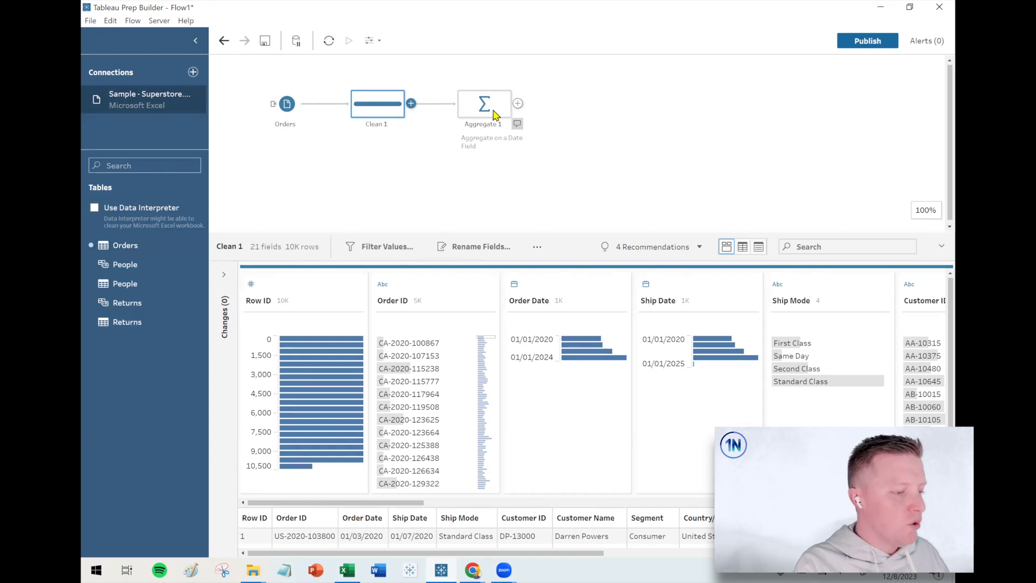
Step: Check the step options after Aggregate 1 without adding one, then show Aggregate 1's empty settings
left_click(518, 103)
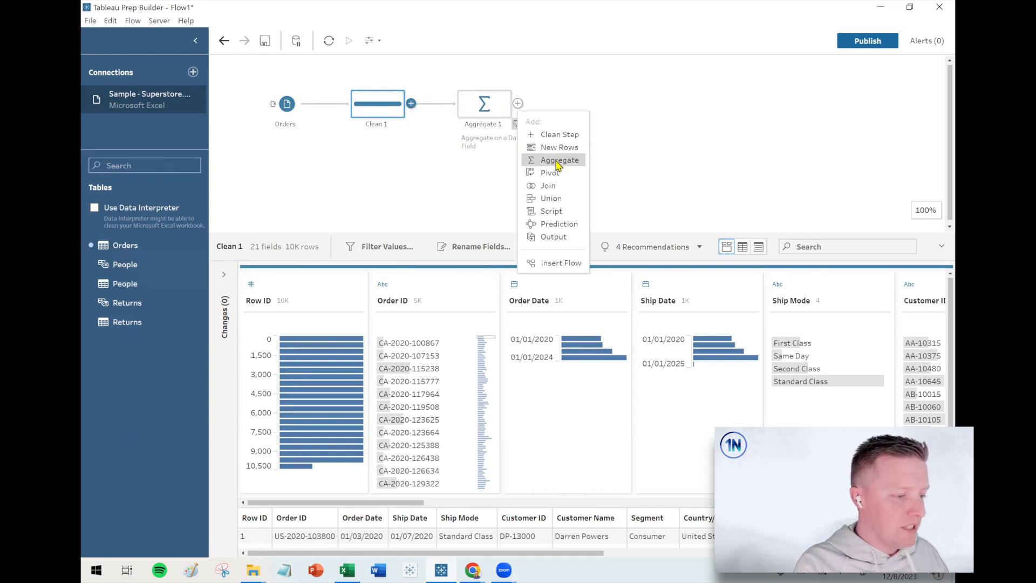
left_click(672, 162)
left_click(487, 113)
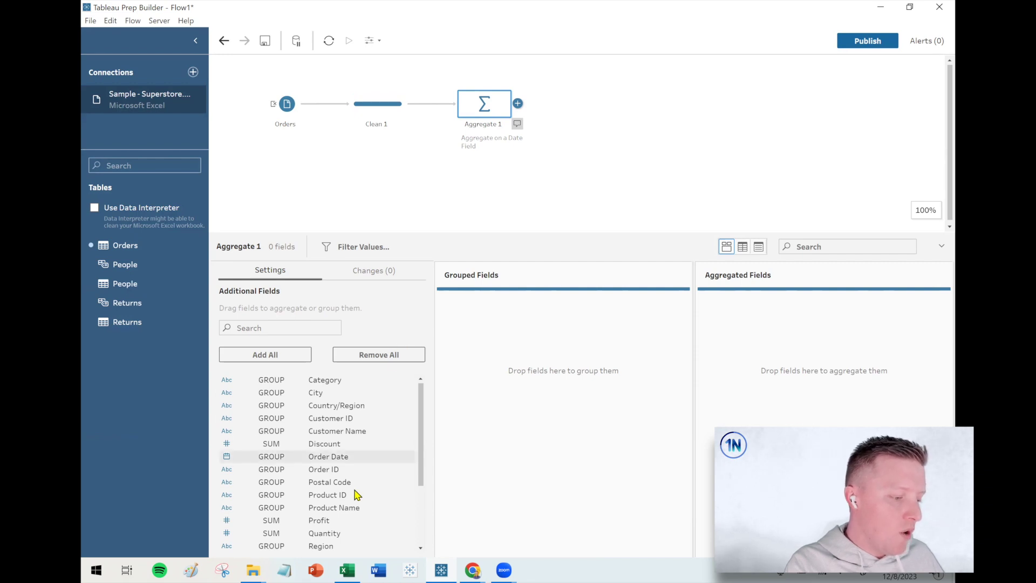
Step: In Aggregate 1, group on Region, sum Sales and Profit, and set Order ID to Count Distinct
left_click_drag(324, 548, 496, 396)
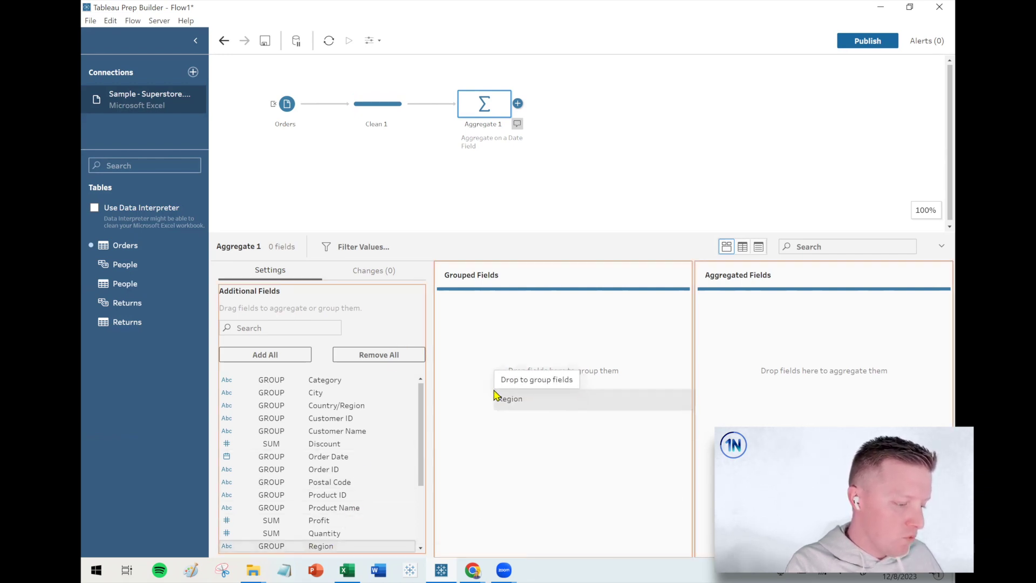
left_click_drag(620, 383, 615, 385)
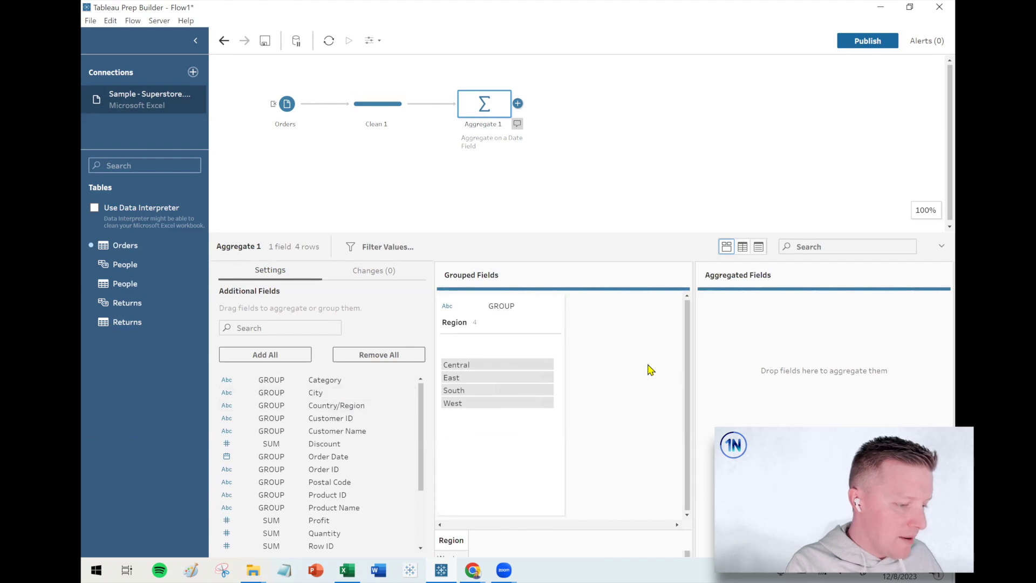
scroll(308, 536, "down", 3)
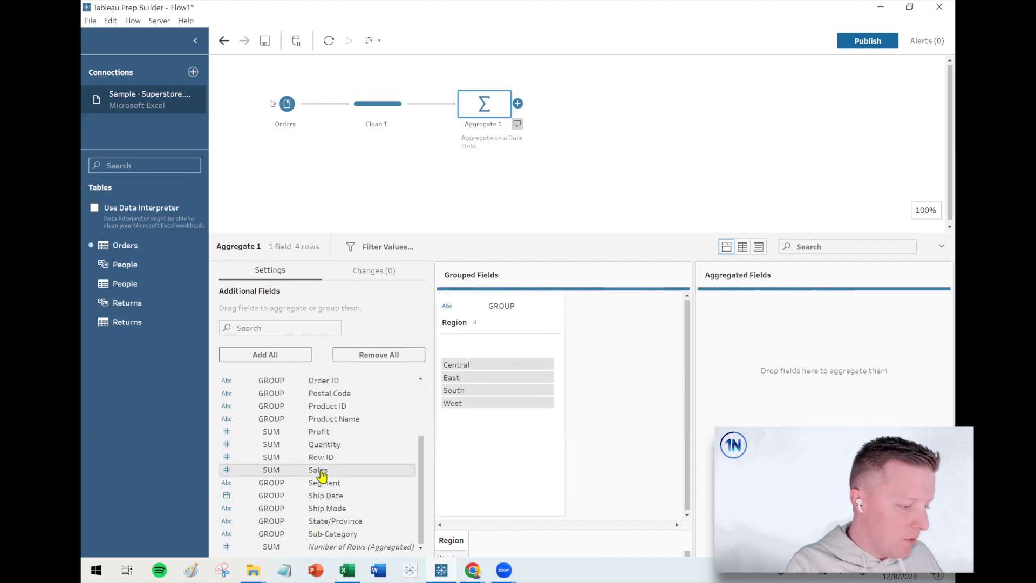
left_click_drag(322, 471, 744, 399)
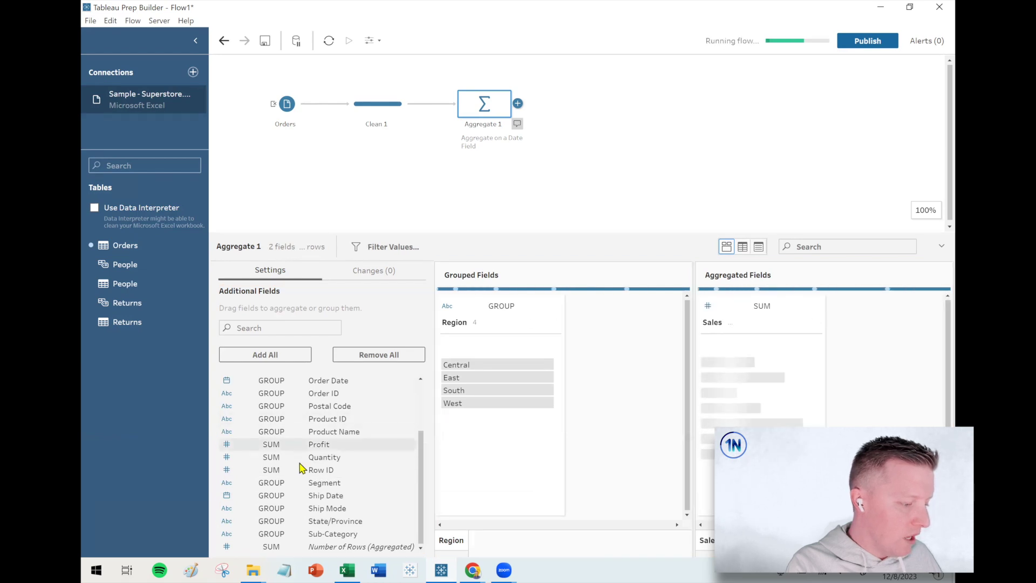
left_click_drag(317, 448, 565, 386)
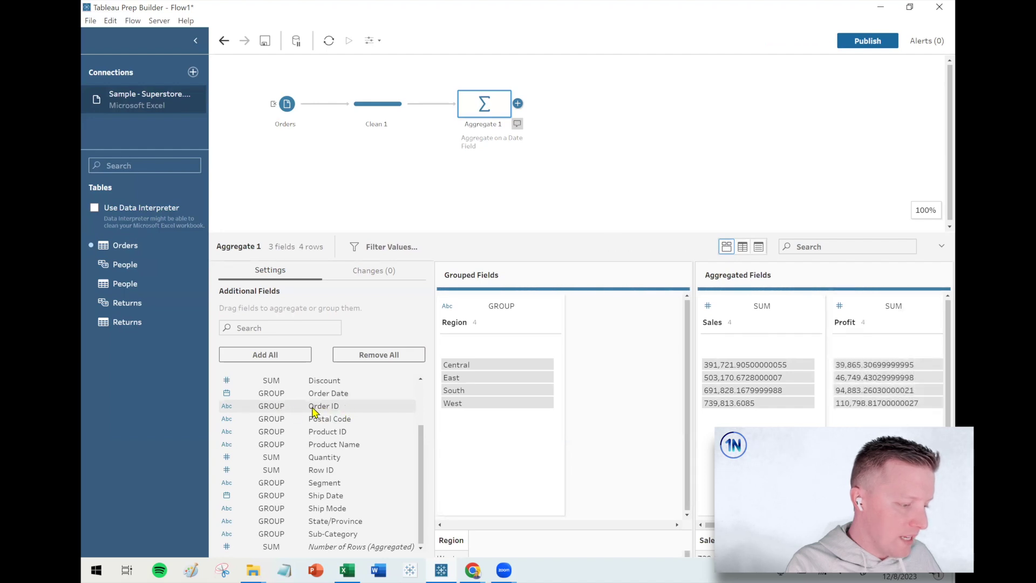
left_click(281, 409)
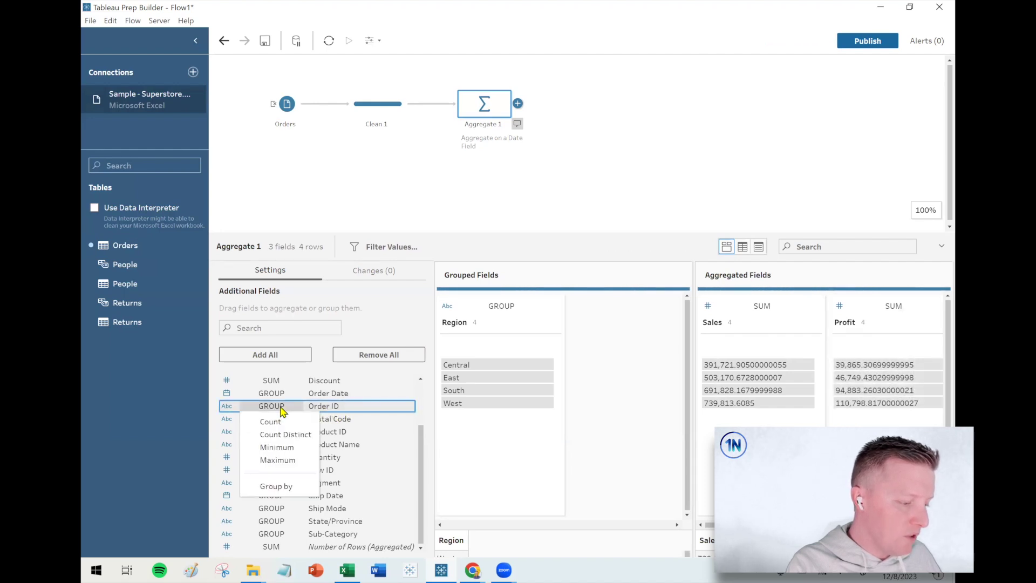
left_click(299, 438)
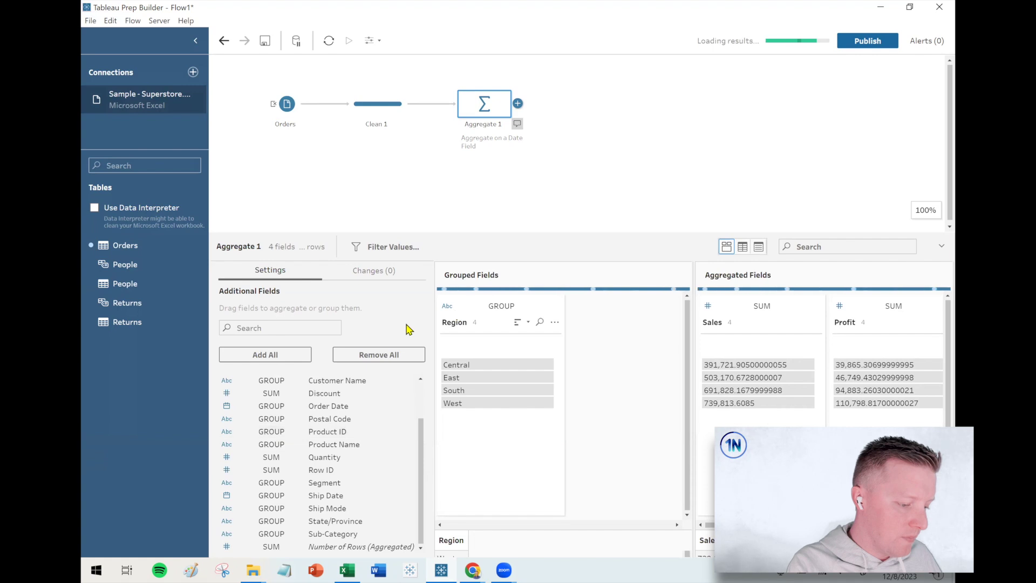
Step: Add a Clean 2 step after Aggregate 1 and enlarge its profile of 4 Region rows
left_click(518, 104)
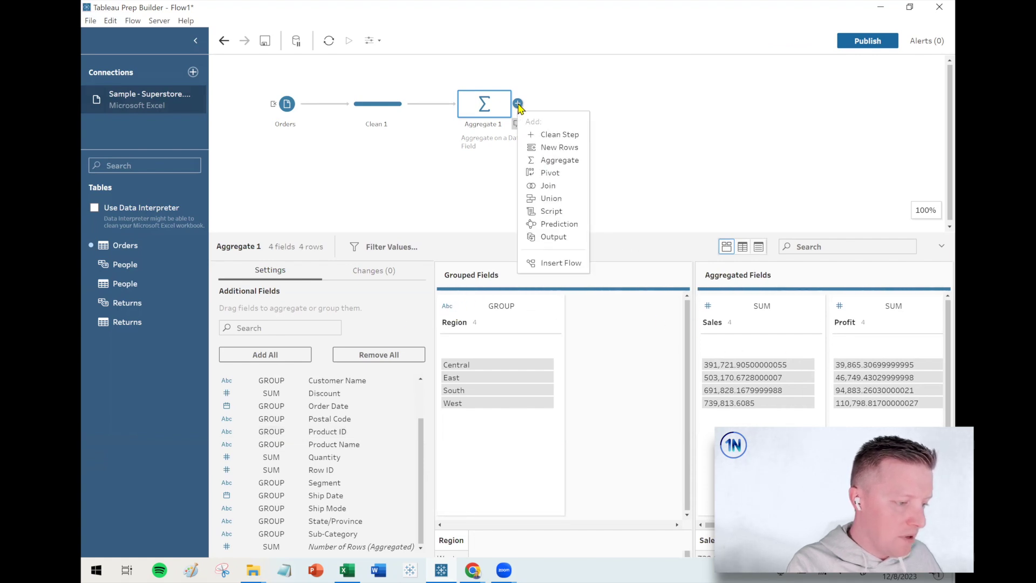
left_click(542, 135)
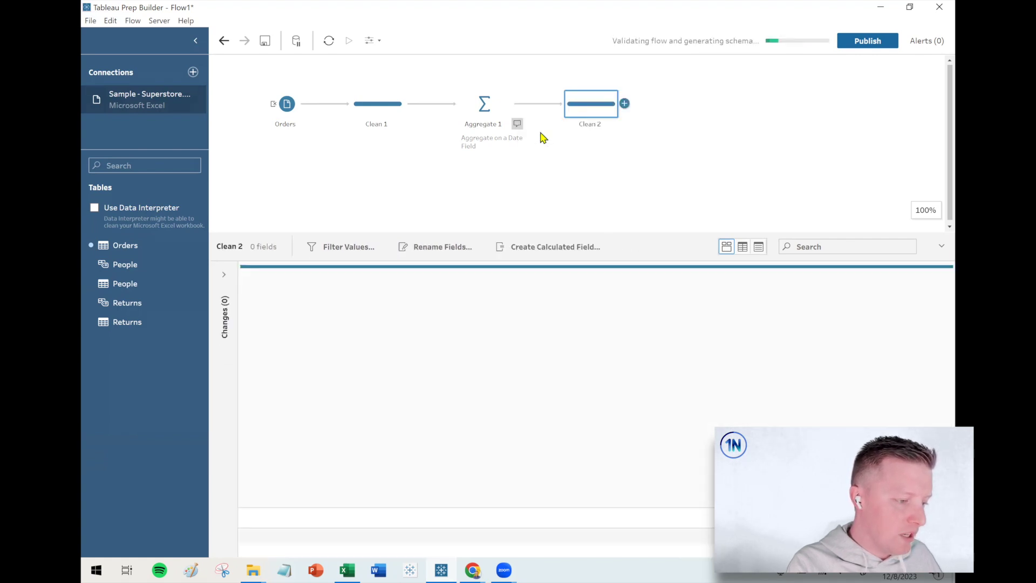
left_click(195, 40)
left_click_drag(393, 234, 394, 120)
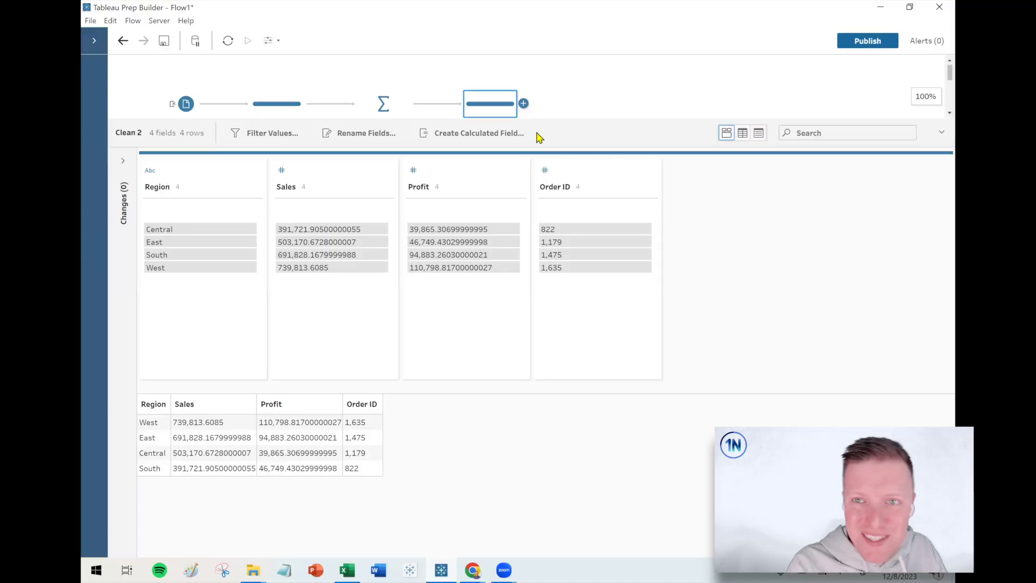
Step: Remove Region from Aggregate 1's grouped fields and group by Order Date instead, giving 1,242 dates
left_click(384, 106)
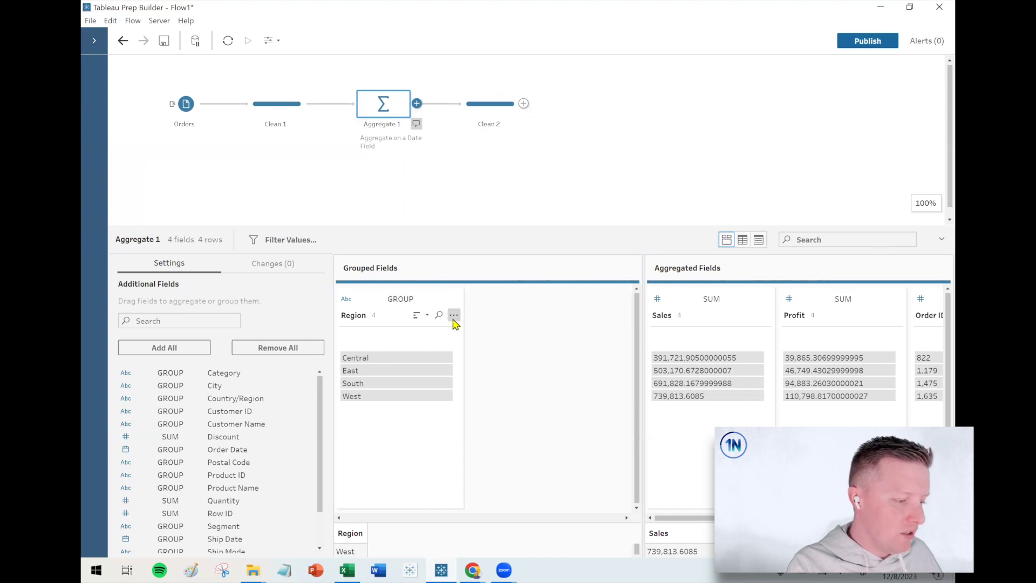
left_click(454, 315)
left_click(493, 540)
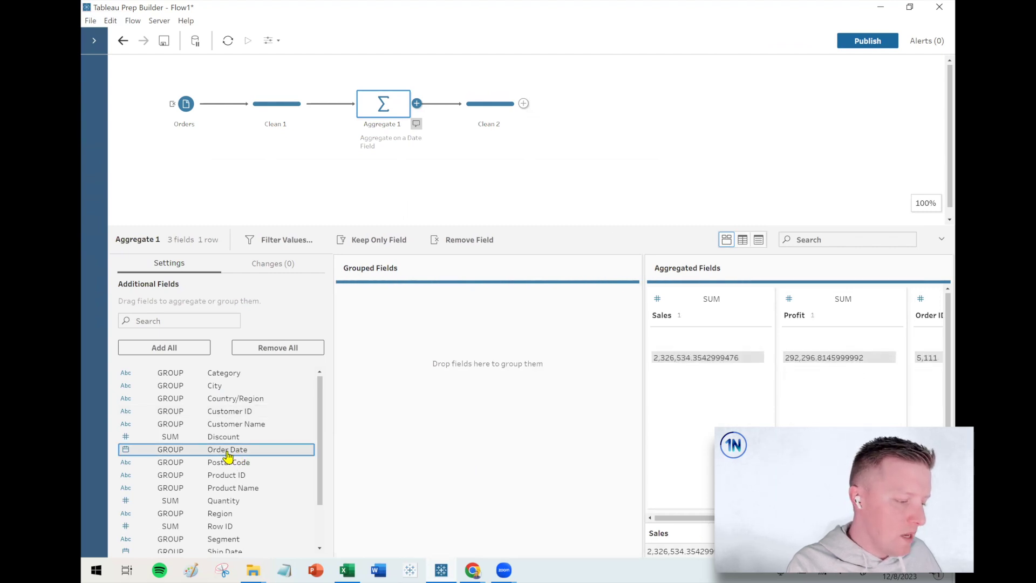
left_click_drag(213, 456, 417, 350)
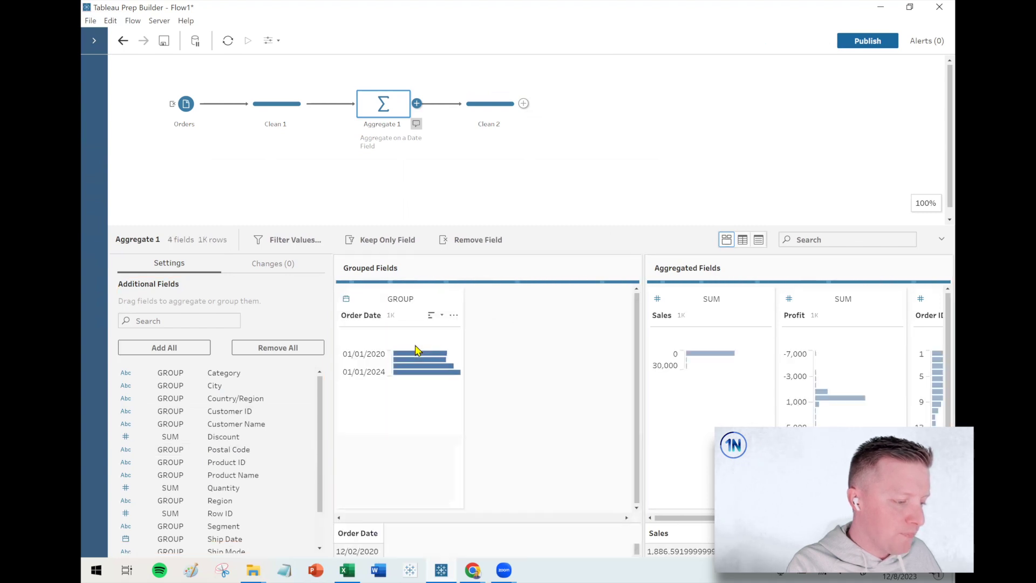
left_click_drag(496, 227, 497, 203)
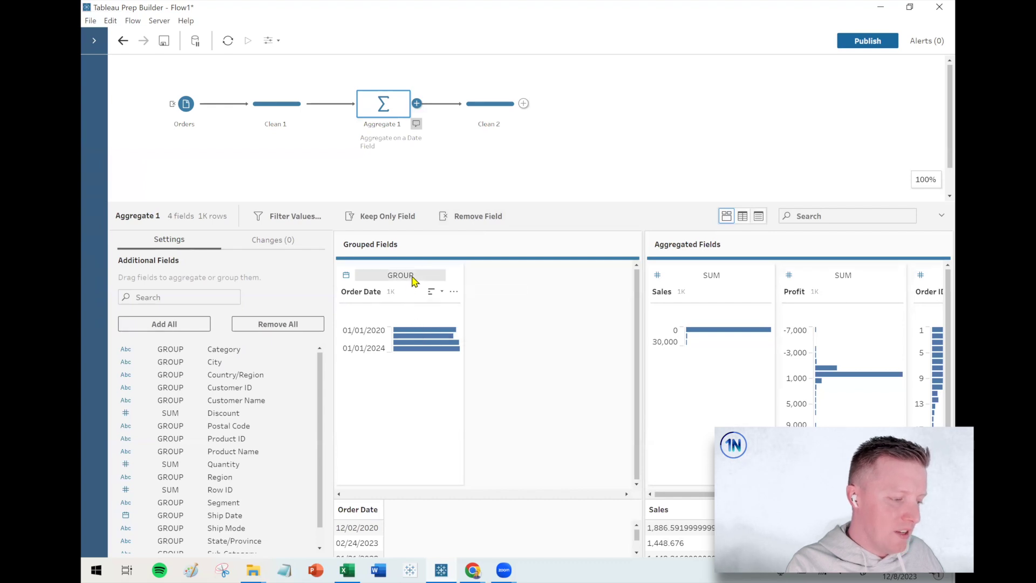
Step: Set Order Date's group-by level in Aggregate 1 to Month, leaving 12 rows
left_click(413, 276)
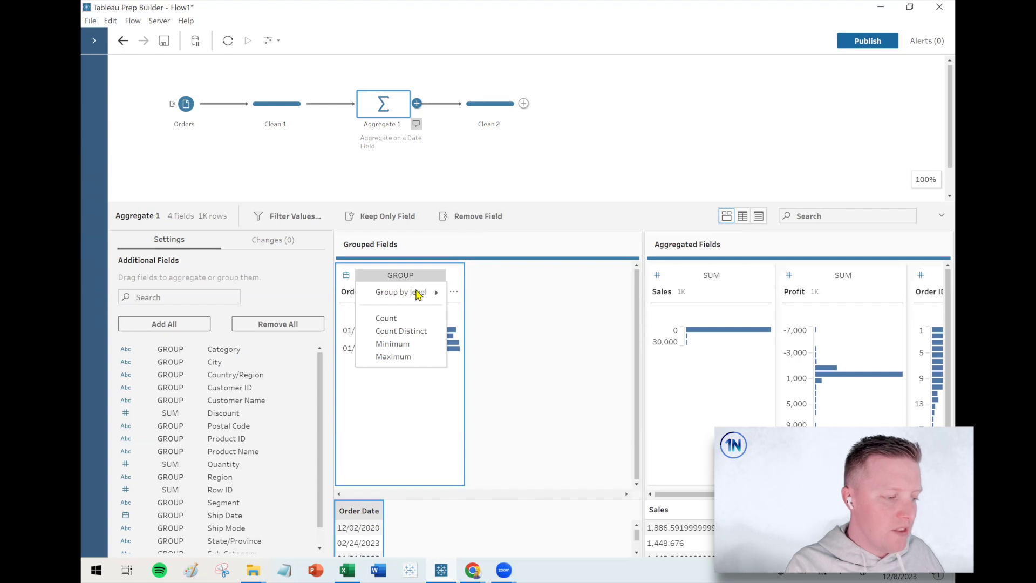
mouse_move(417, 295)
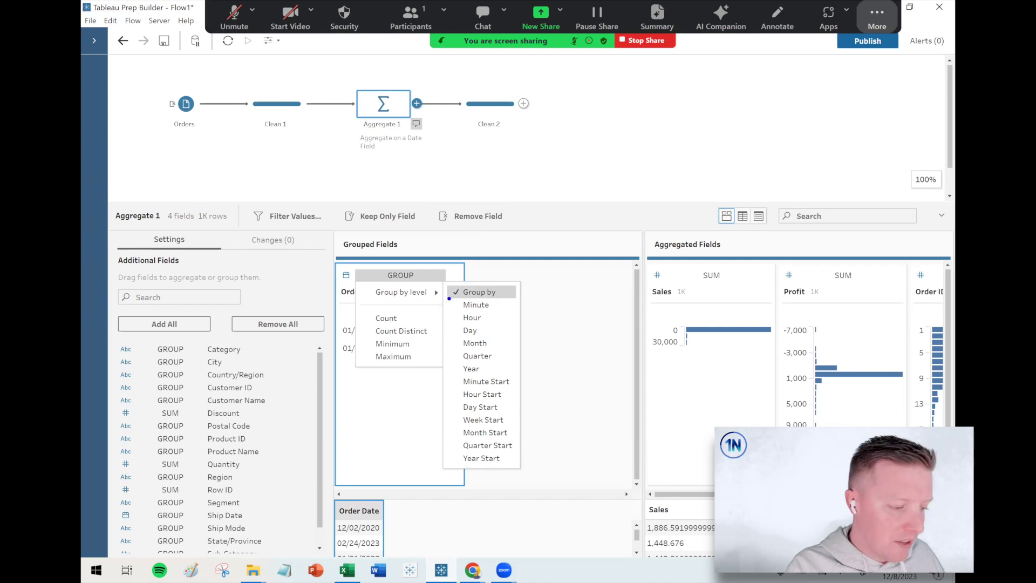
left_click_drag(445, 299, 526, 377)
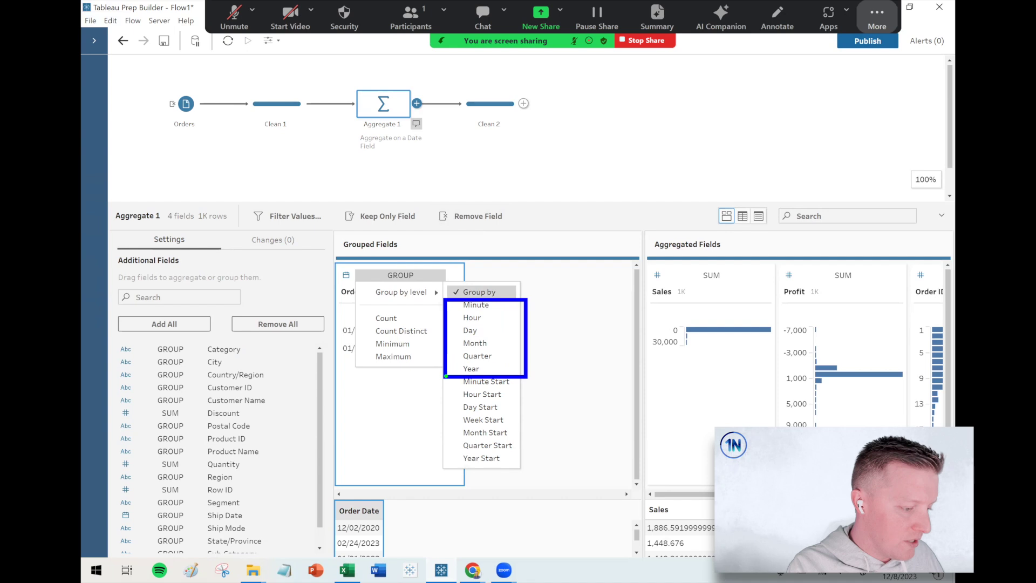
left_click_drag(446, 376, 526, 467)
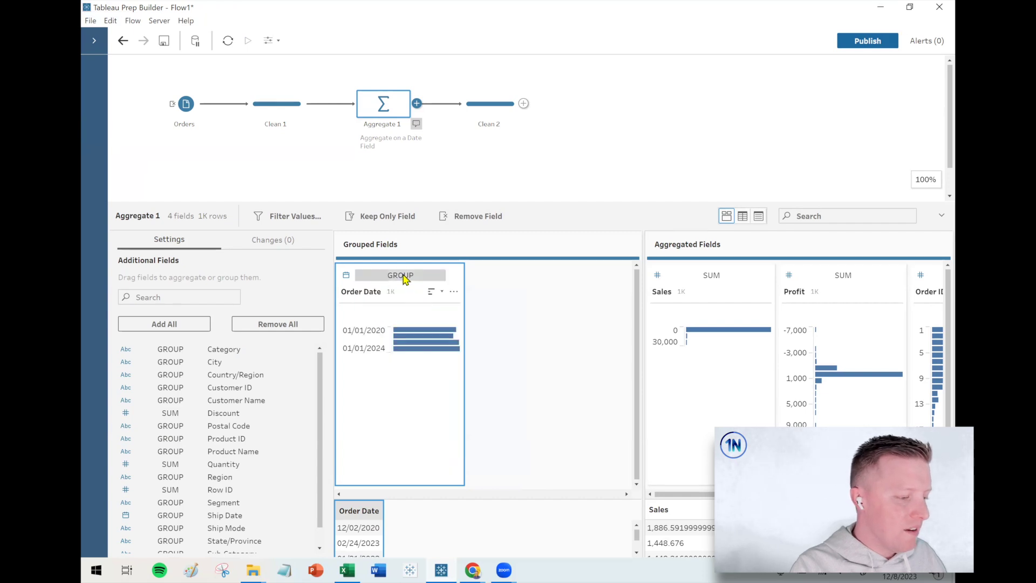
left_click(405, 276)
mouse_move(408, 296)
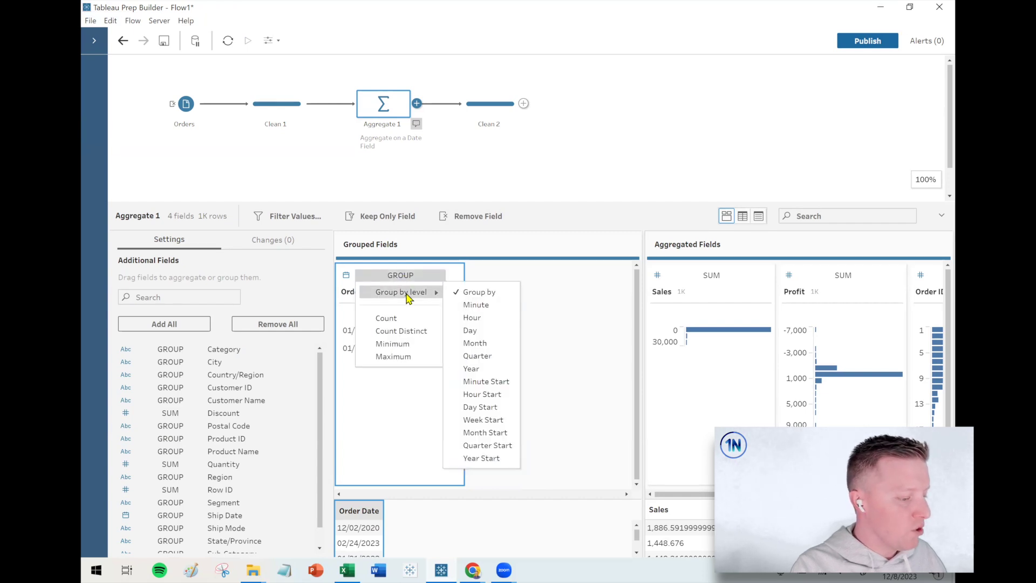
left_click(495, 348)
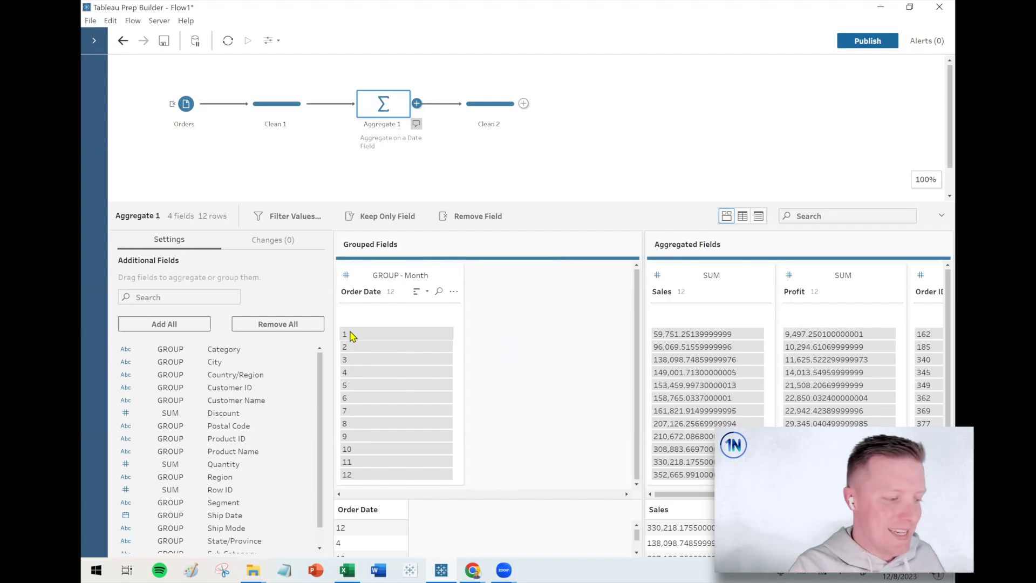
mouse_move(353, 337)
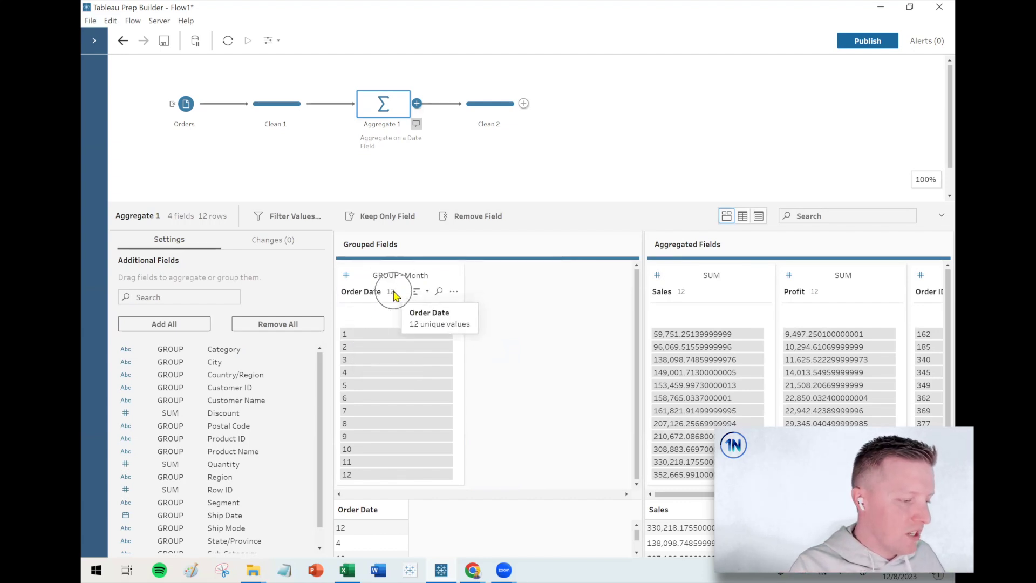
mouse_move(361, 371)
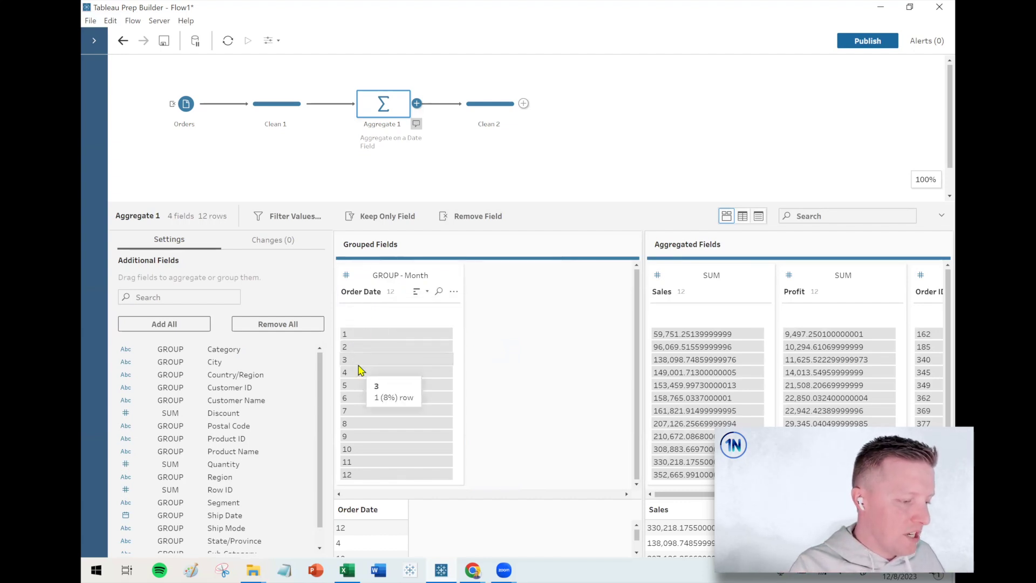
left_click(373, 336)
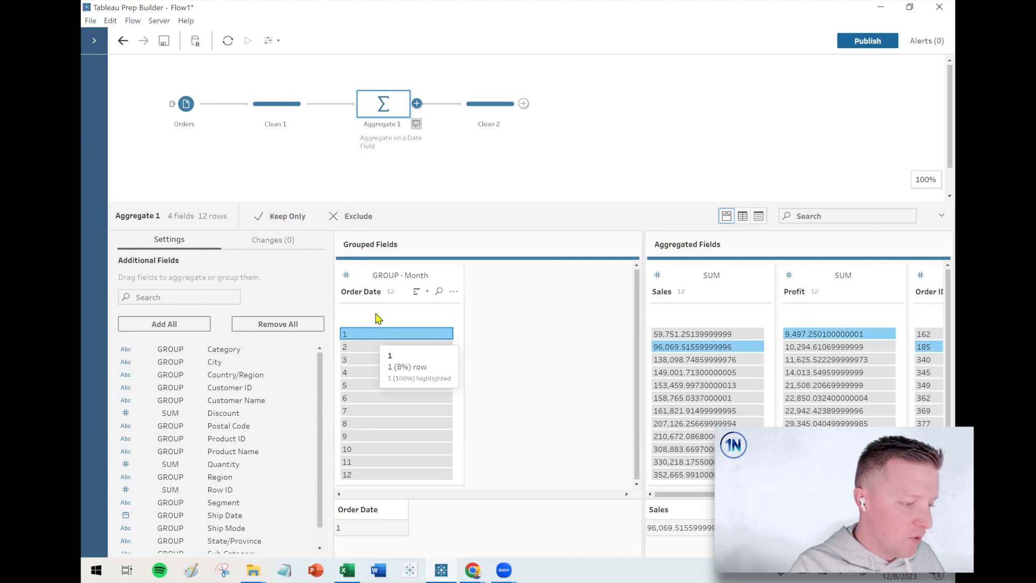
left_click(503, 110)
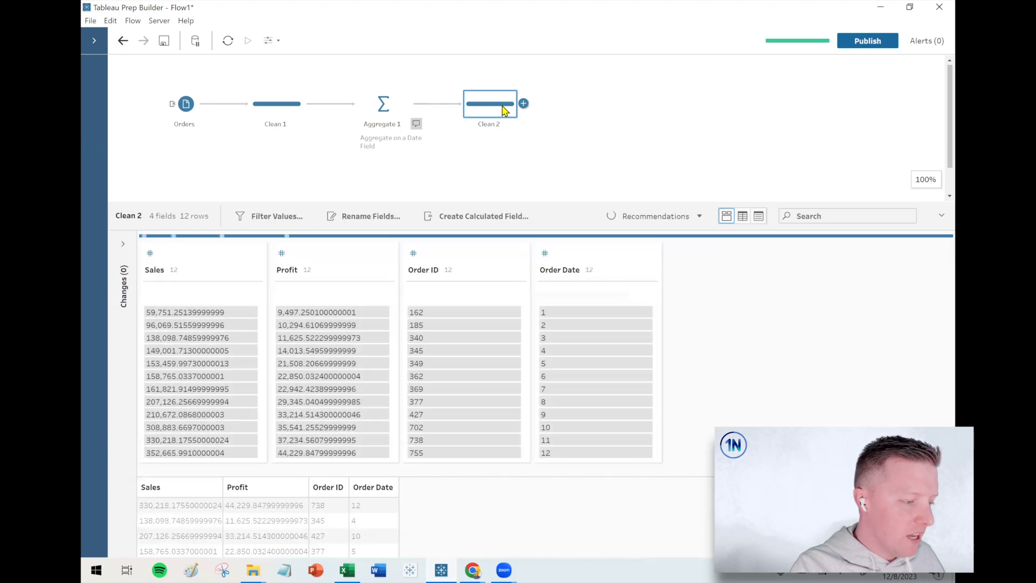
left_click(188, 222)
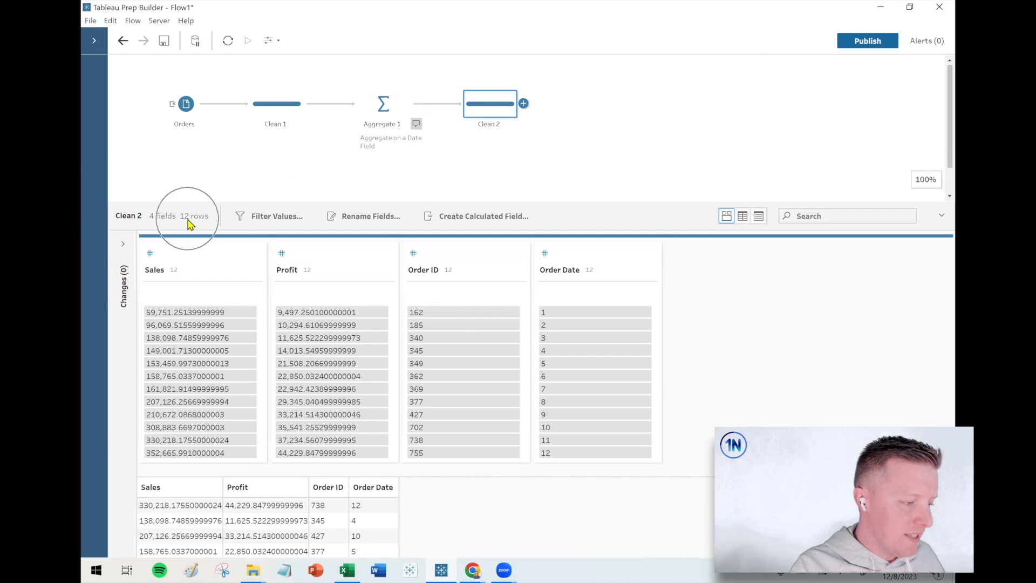
left_click(383, 108)
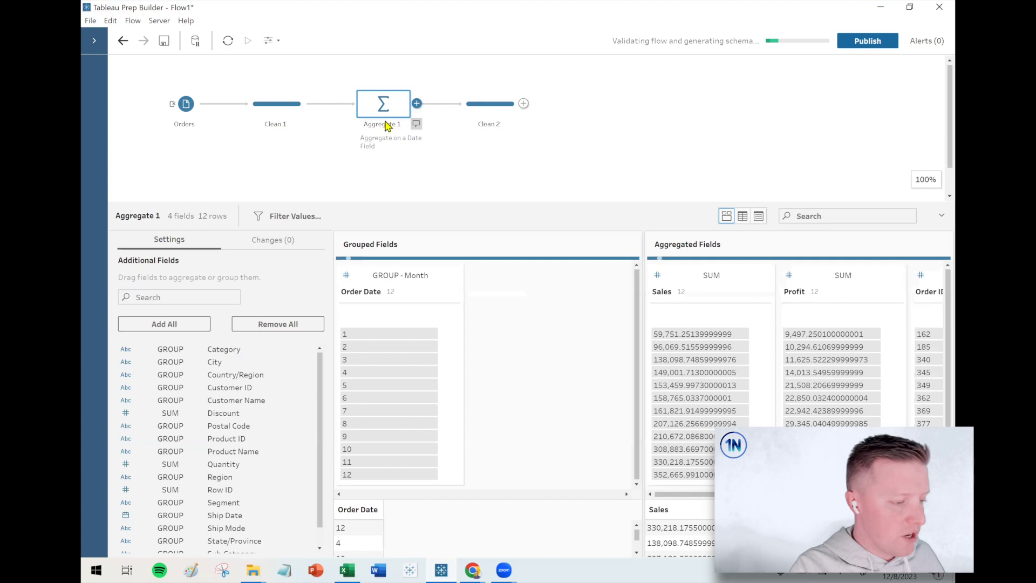
Step: Change Order Date's group-by level to Month Start and view the 48 rows in Clean 2
left_click(395, 276)
mouse_move(397, 295)
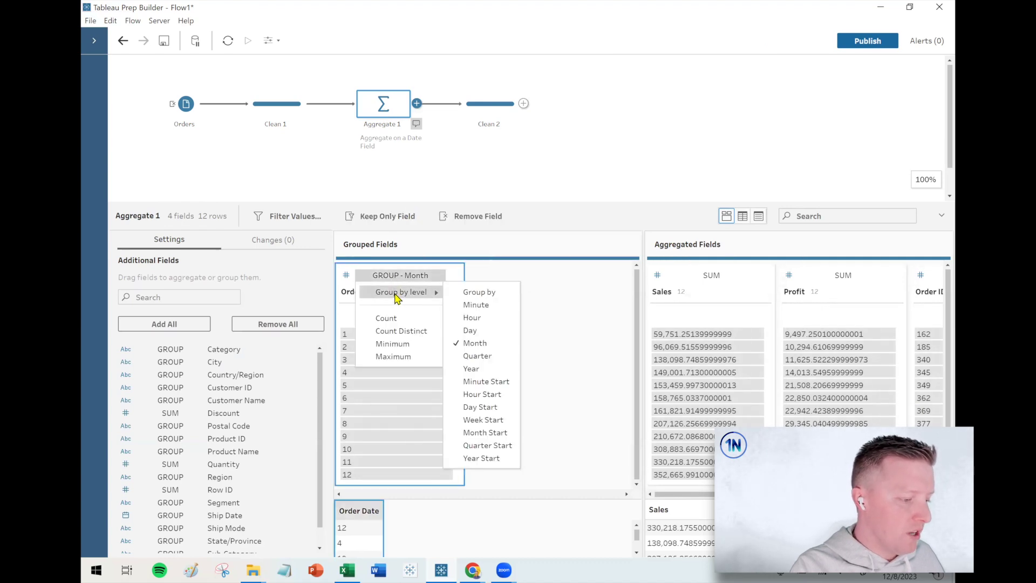
left_click(493, 346)
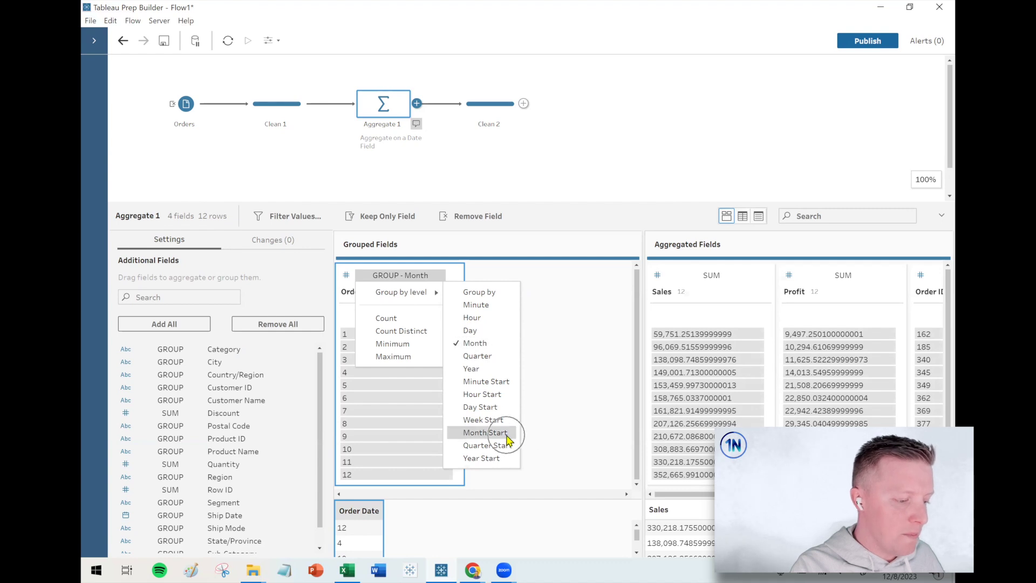
left_click(485, 432)
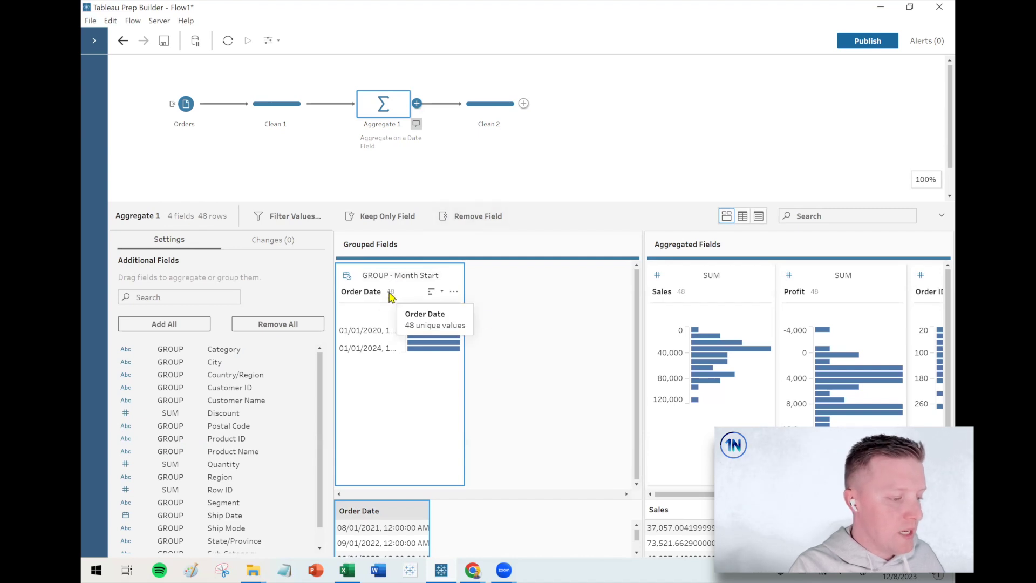
left_click(492, 111)
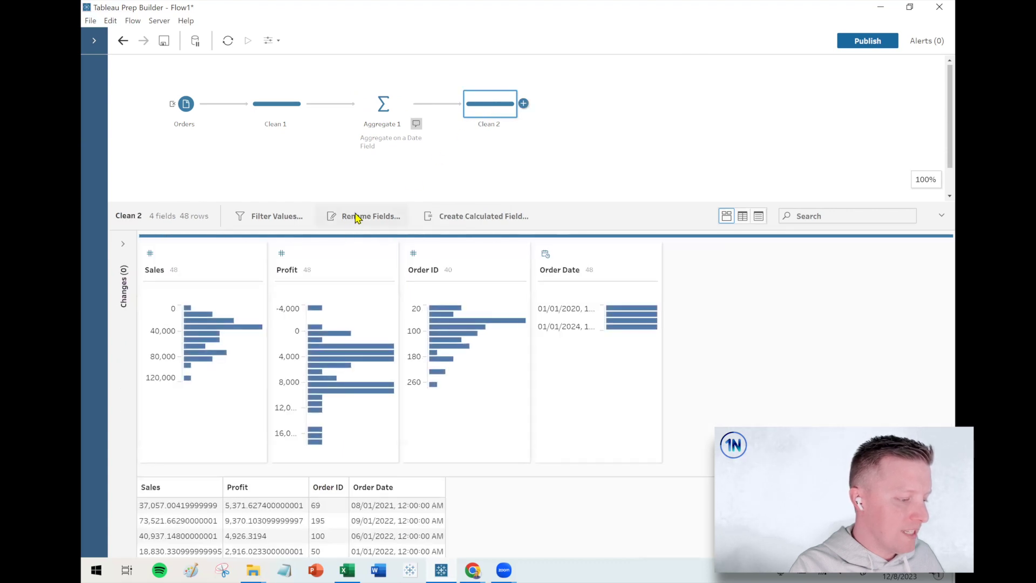
Step: Switch Clean 2's Order Date card to Detail view, listing each month-start date like 01/01/2020
left_click_drag(366, 206, 380, 168)
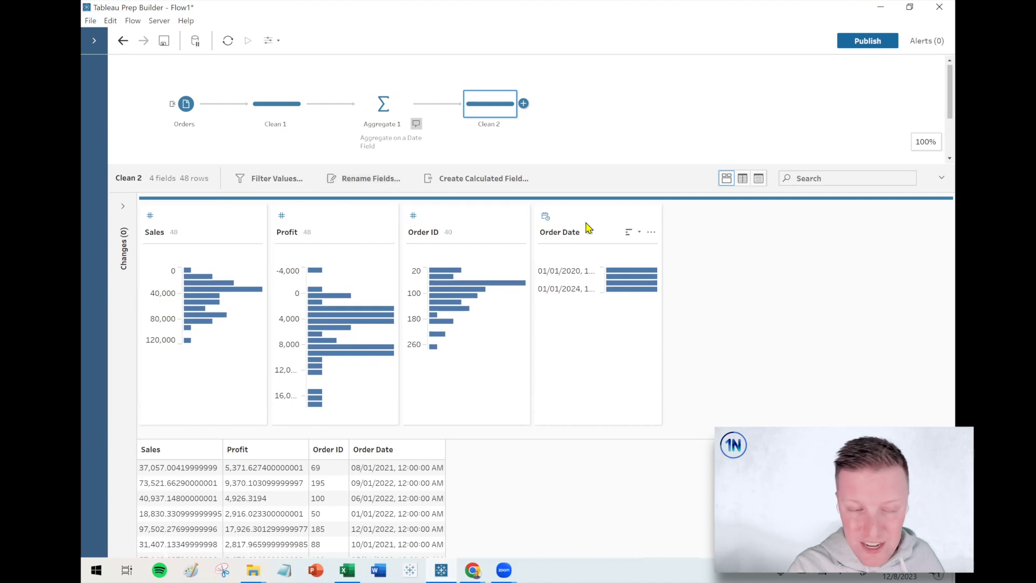
left_click(651, 233)
left_click(685, 342)
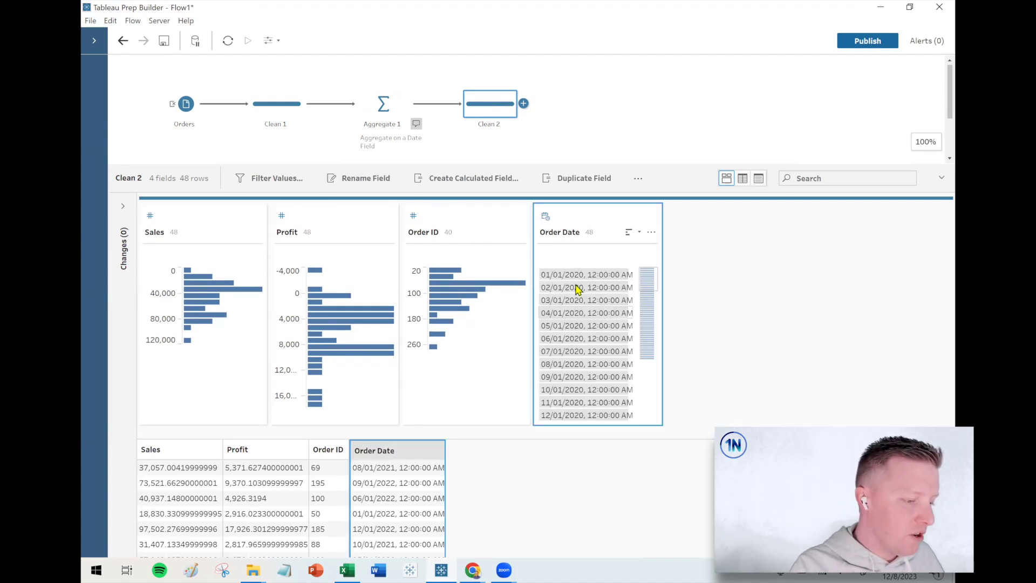
mouse_move(580, 290)
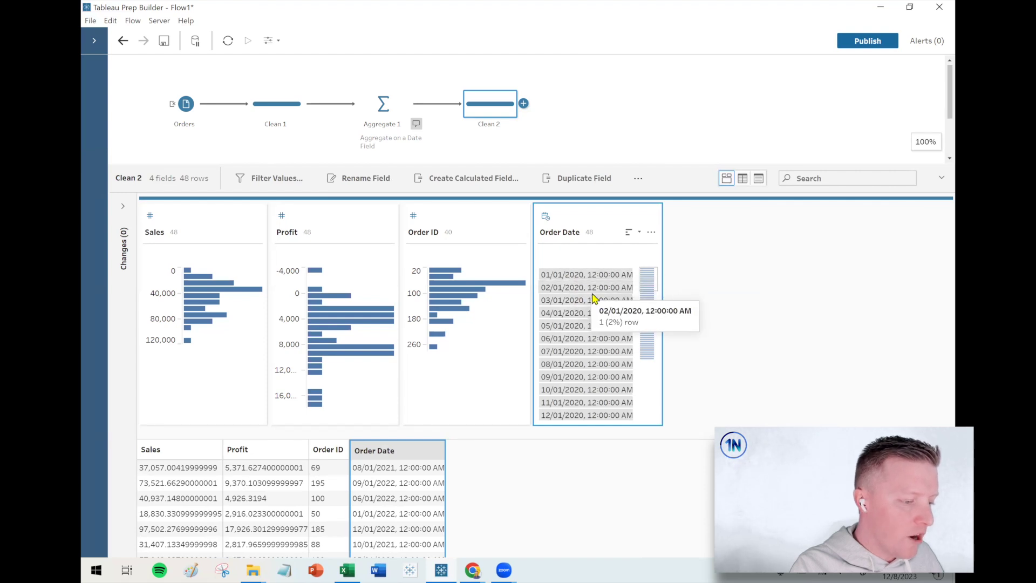